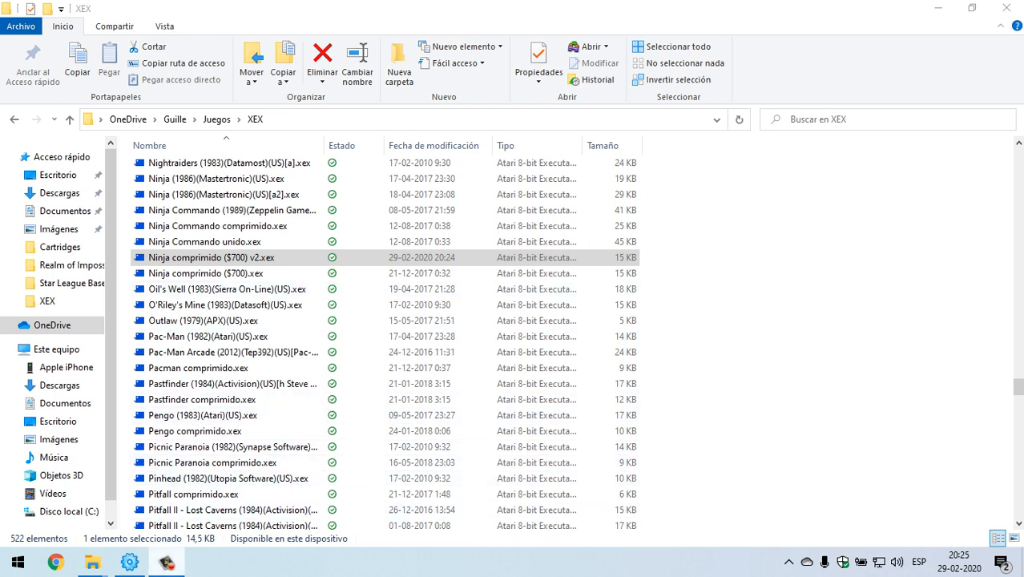
Switch to Super Packer and review the Exomizer, Deflater and LZ4 compression settings, ending on Exomizer
{"action": "mouse_move", "coordinate": [129, 562]}
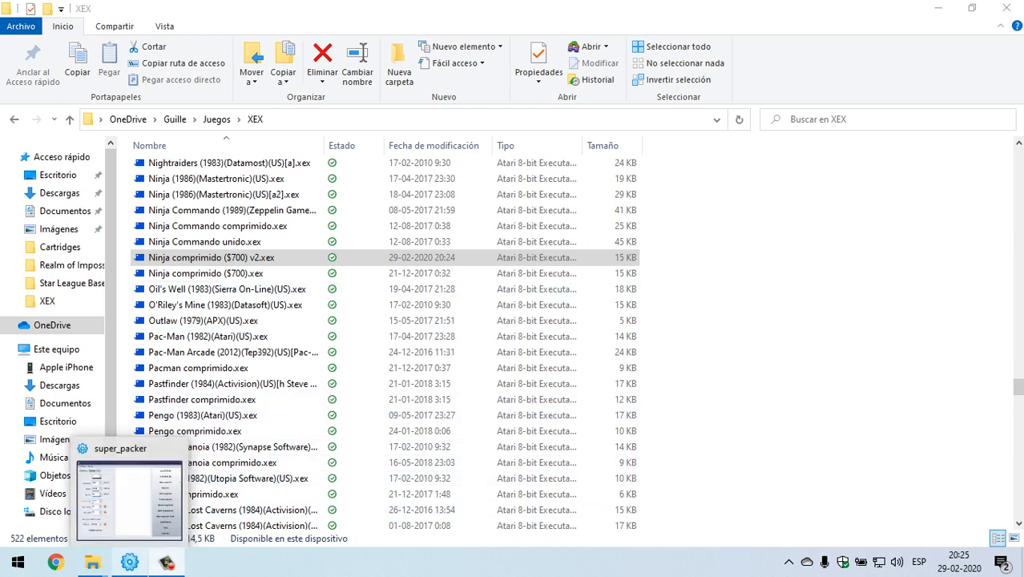
{"action": "left_click", "coordinate": [129, 562]}
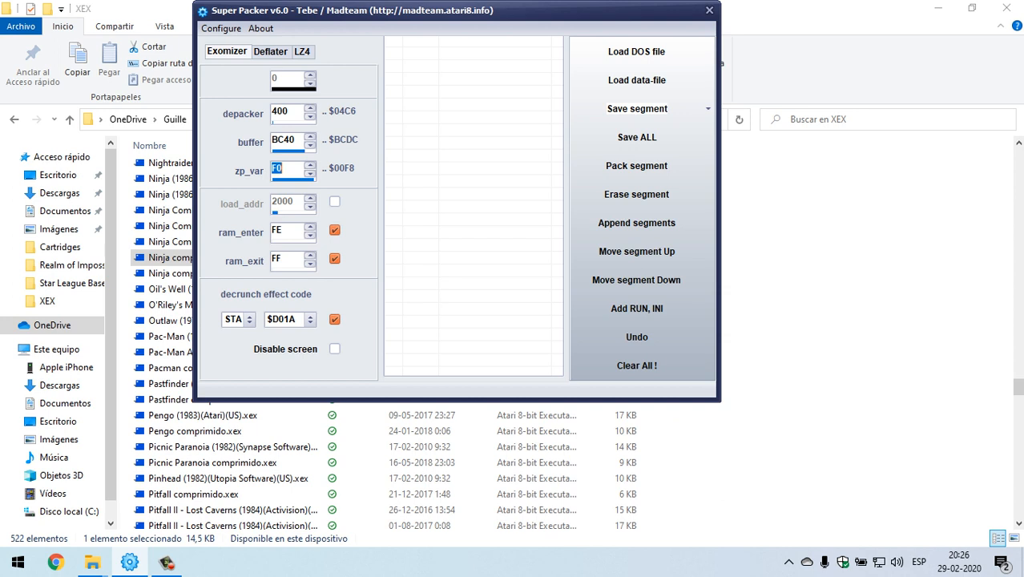
{"action": "left_click", "coordinate": [271, 51]}
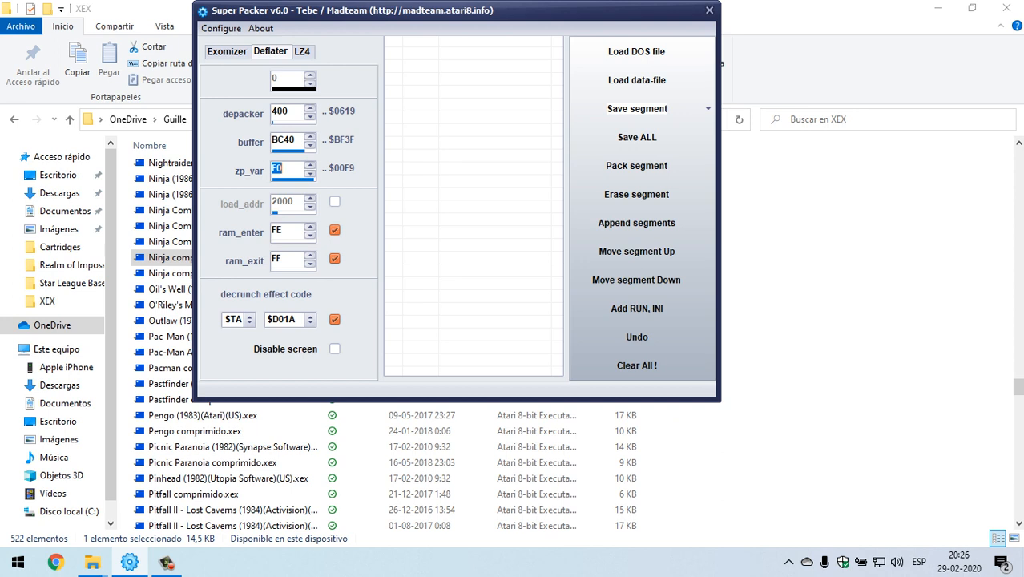
{"action": "left_click", "coordinate": [302, 51]}
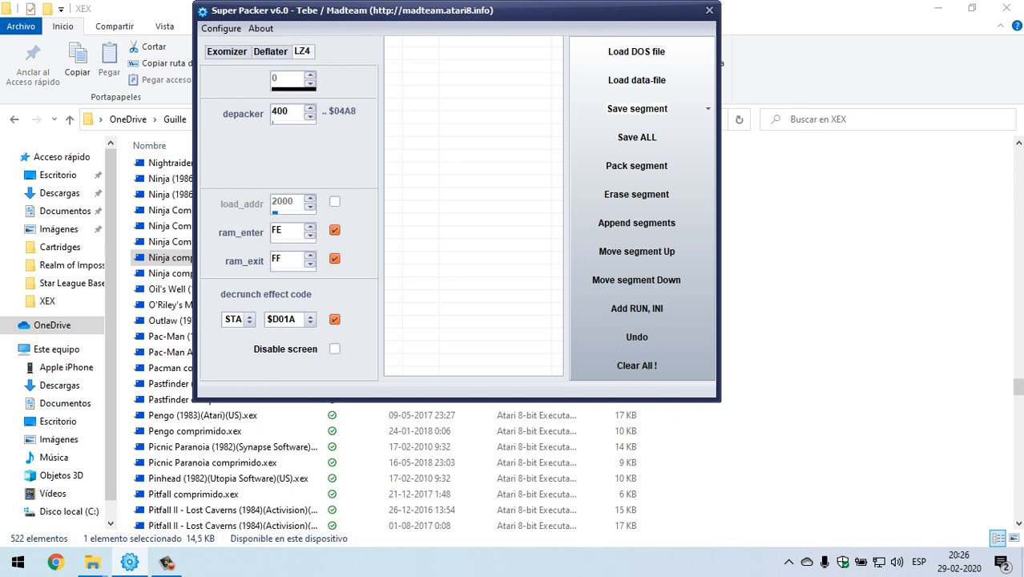
{"action": "left_click", "coordinate": [227, 51]}
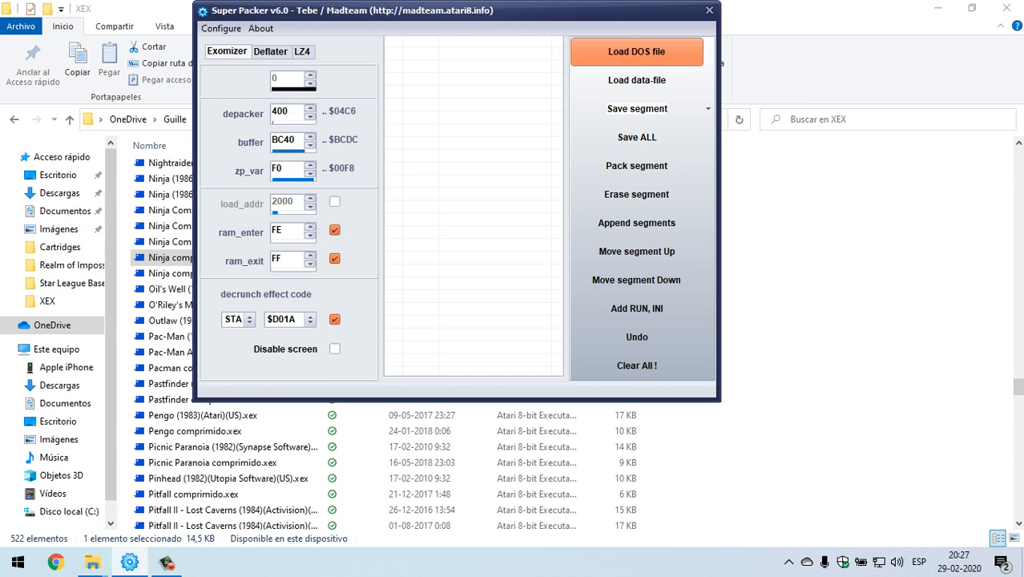
Load the DOS file Ninja (1986)(Mastertronic)(US)[a2].xex from the XEX folder
{"action": "left_click", "coordinate": [636, 51]}
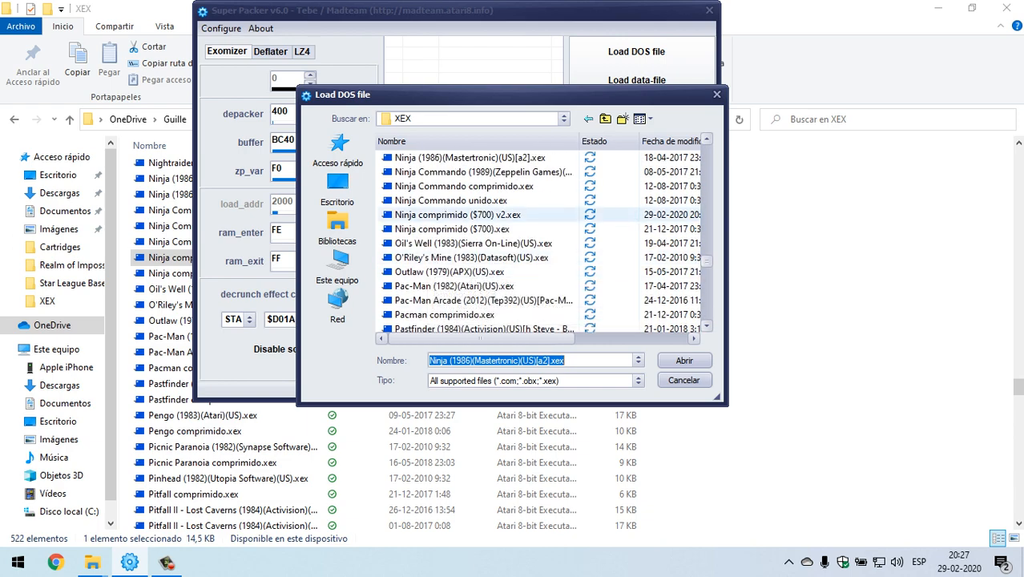
{"action": "scroll", "coordinate": [492, 216], "scroll_direction": "up", "scroll_amount": 3}
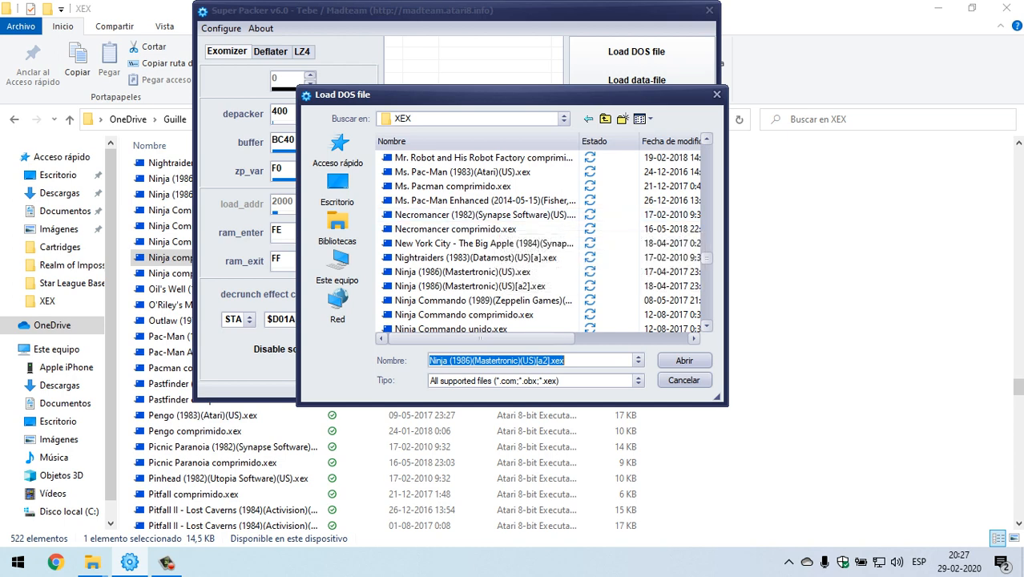
{"action": "left_click", "coordinate": [469, 286]}
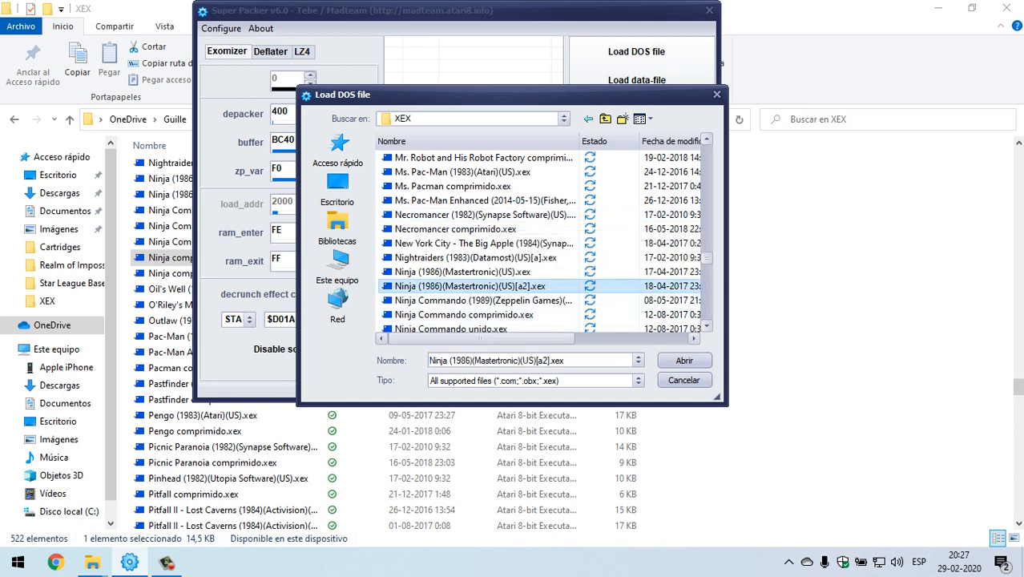
{"action": "left_click", "coordinate": [684, 360]}
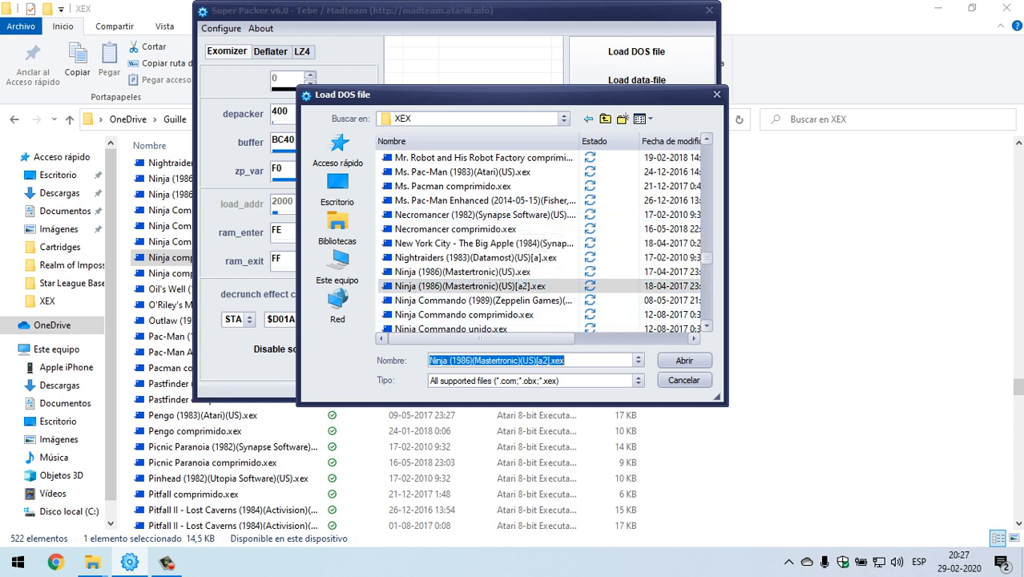
{"action": "left_click", "coordinate": [684, 361]}
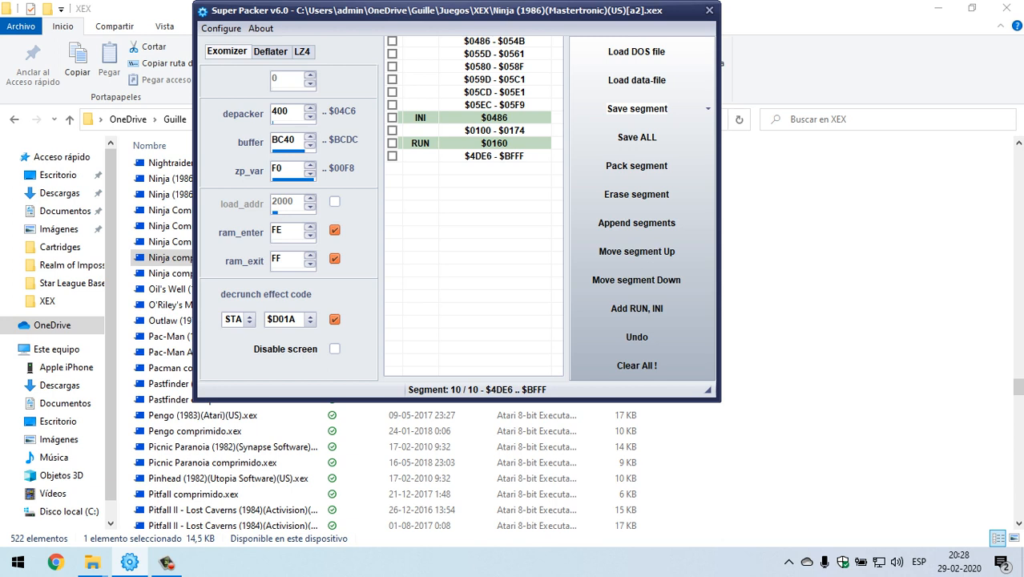
Inspect the $4DE6 - $BFFF and $0486 - $054B segments and set the depacker address to B00
{"action": "left_click", "coordinate": [495, 156]}
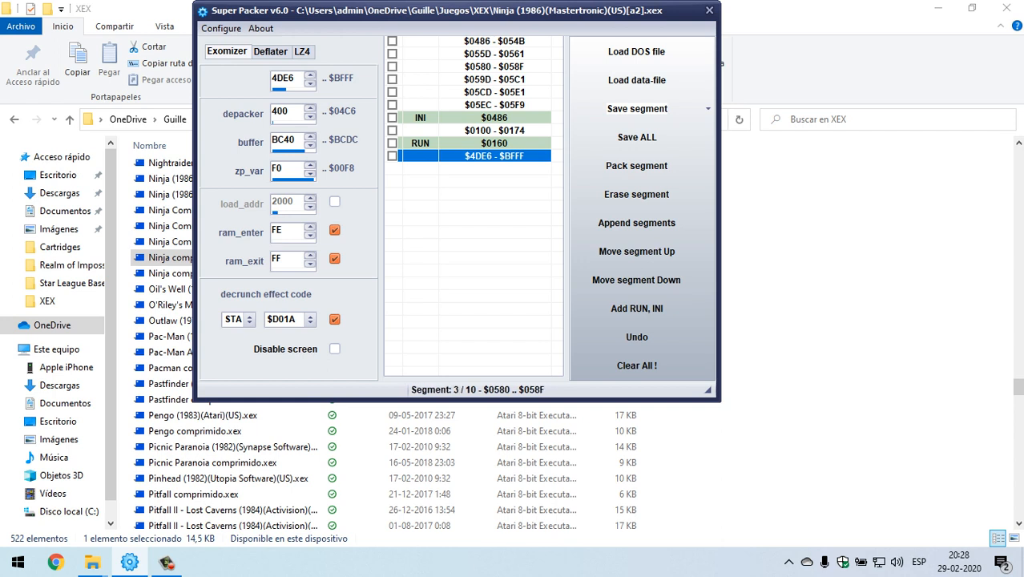
{"action": "left_click", "coordinate": [494, 42]}
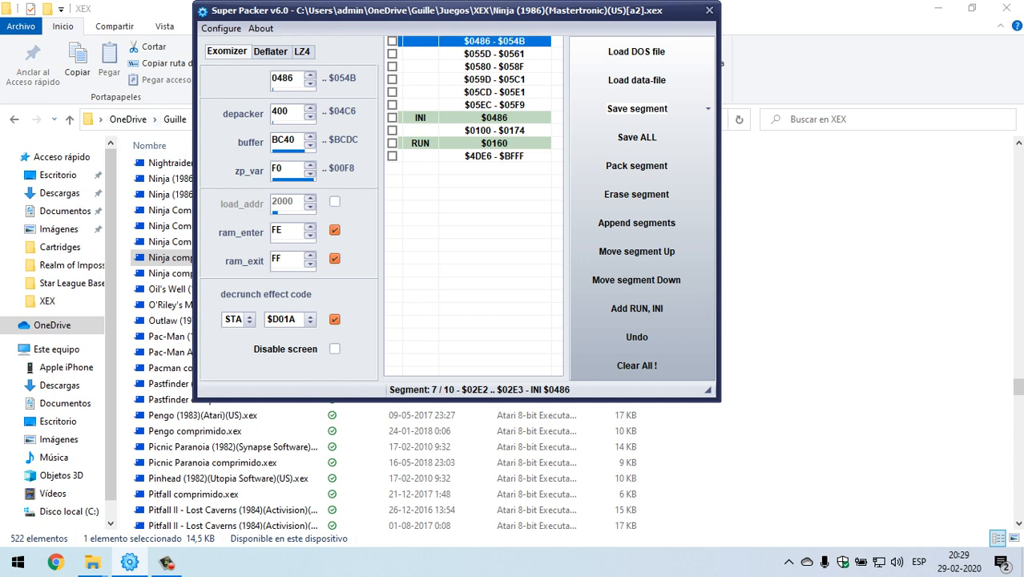
{"action": "left_click", "coordinate": [275, 112]}
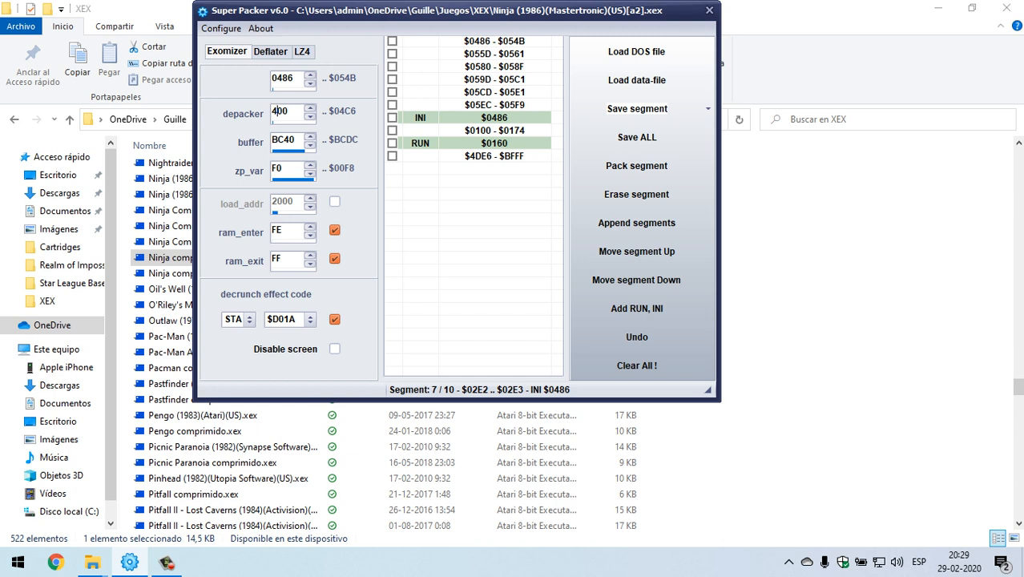
{"action": "type", "text": "B"}
{"action": "key", "text": "Delete"}
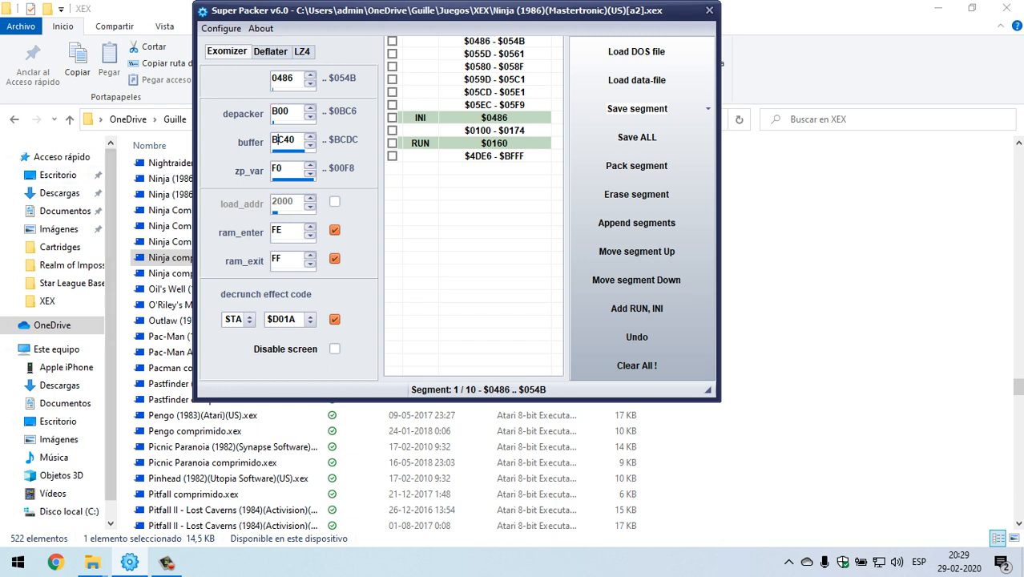
Set the Exomizer buffer address to C00 for the $4DE6 - $BFFF segment
{"action": "left_click_drag", "start_coordinate": [280, 139], "coordinate": [295, 139]}
{"action": "left_click", "coordinate": [494, 156]}
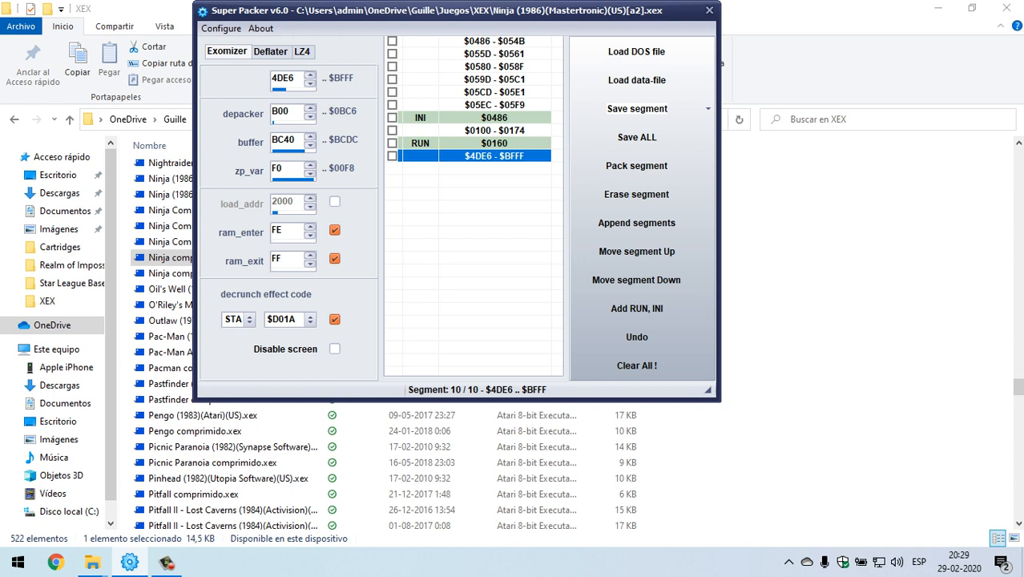
{"action": "left_click", "coordinate": [294, 140]}
{"action": "left_click_drag", "start_coordinate": [295, 140], "coordinate": [271, 140]}
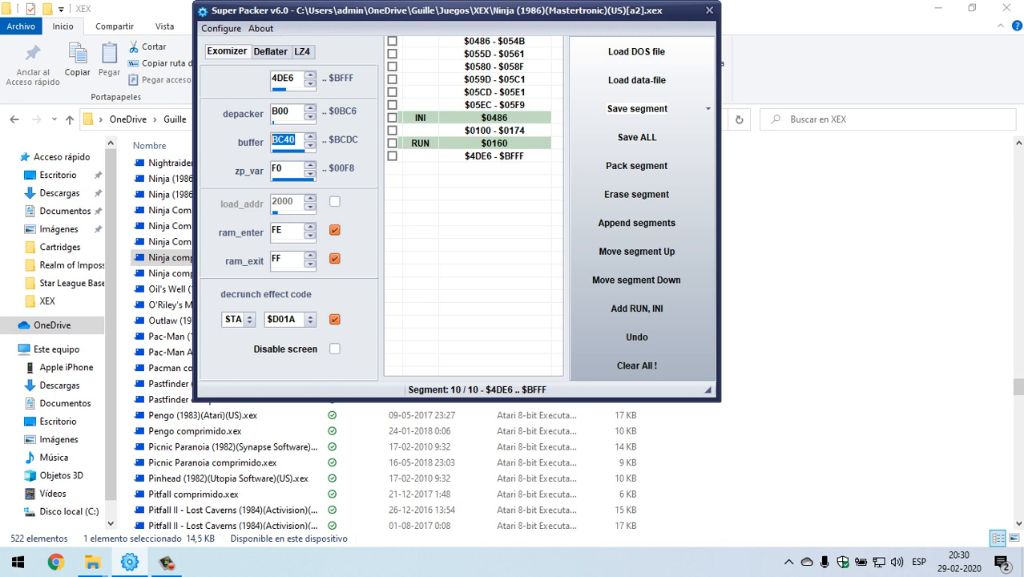
{"action": "type", "text": "C00"}
{"action": "double_click", "coordinate": [288, 140]}
{"action": "type", "text": "BC7"}
{"action": "key", "text": "BackSpace"}
{"action": "key", "text": "BackSpace"}
{"action": "key", "text": "BackSpace"}
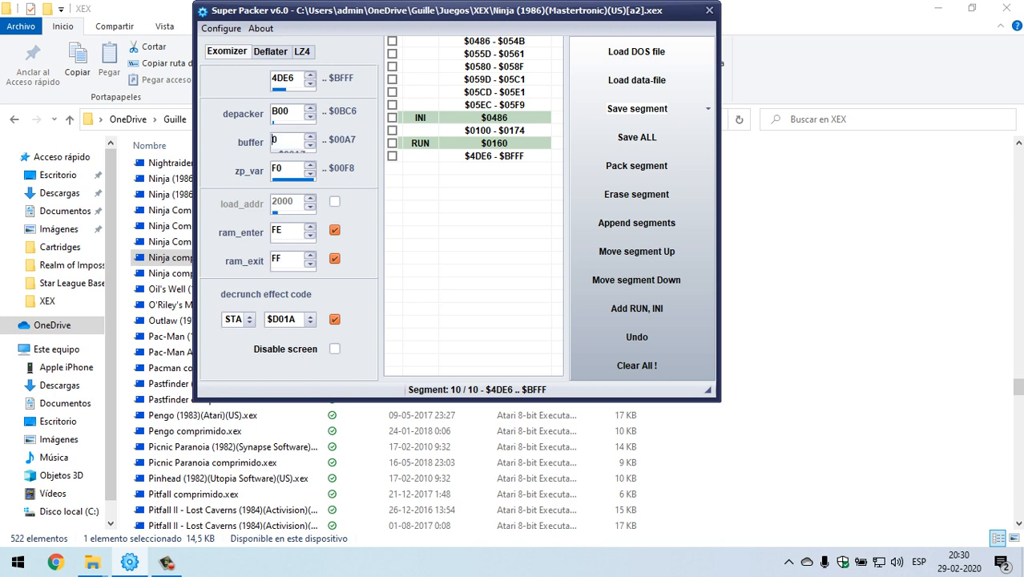
{"action": "type", "text": "C00"}
{"action": "key", "text": "Delete"}
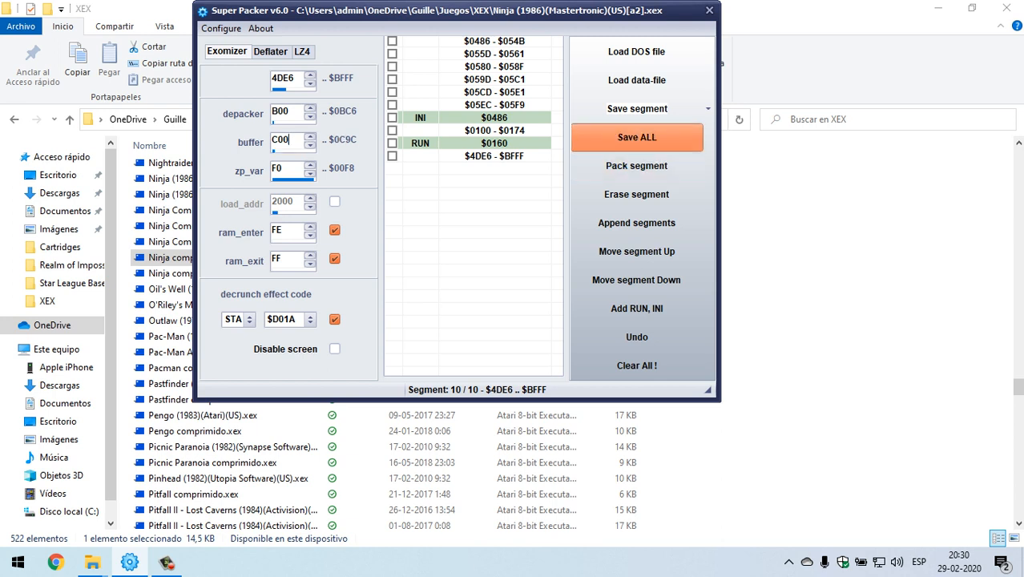
Mark only the $4DE6 - $BFFF segment and pack it with Exomizer
{"action": "left_click", "coordinate": [494, 156]}
{"action": "left_click", "coordinate": [392, 157]}
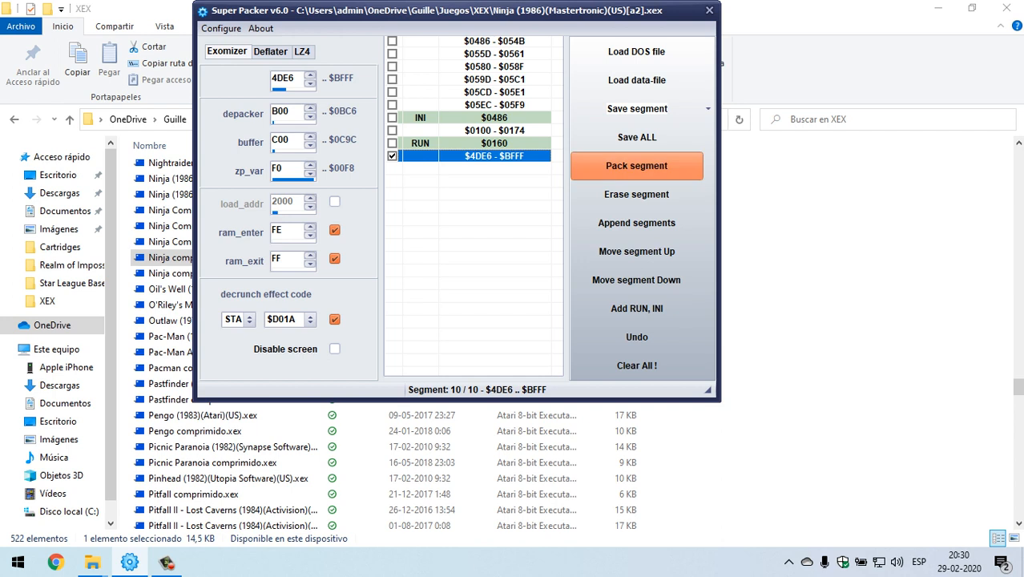
{"action": "left_click", "coordinate": [637, 166]}
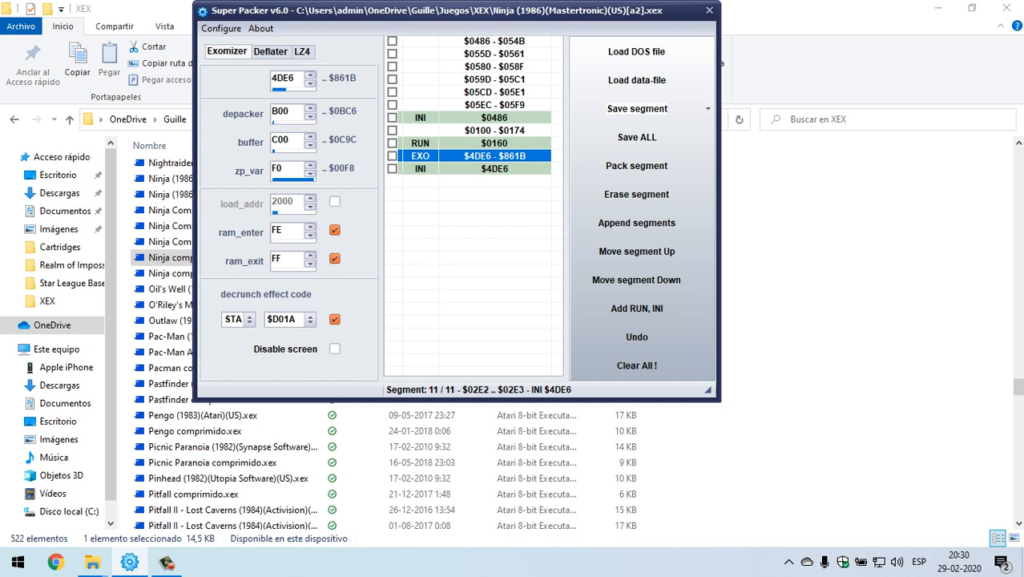
Examine the packed EXO segment and the INI $4DE6 entry that follows it
{"action": "left_click", "coordinate": [494, 169]}
{"action": "left_click", "coordinate": [494, 157]}
{"action": "left_click", "coordinate": [494, 169]}
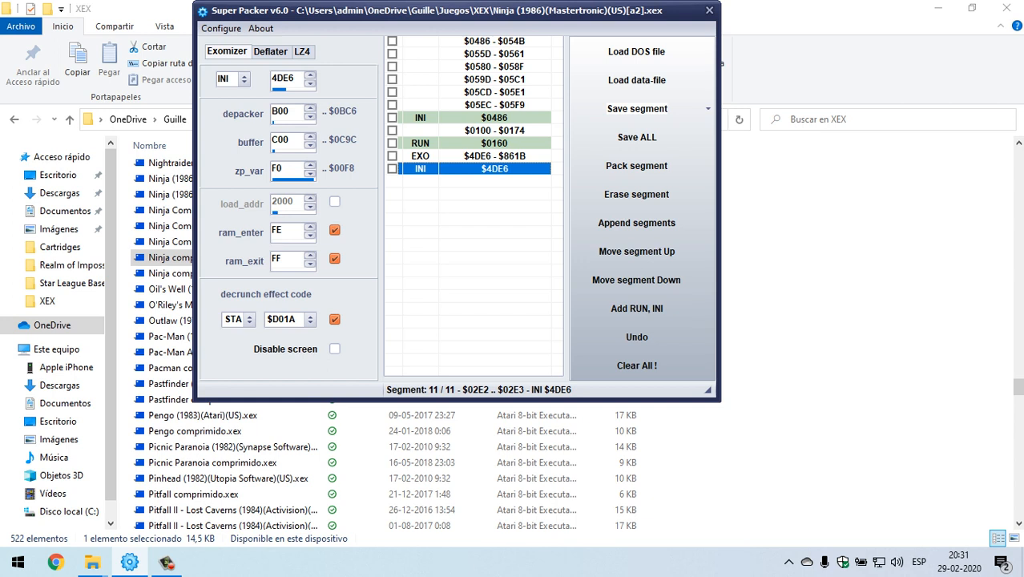
{"action": "left_click", "coordinate": [495, 156]}
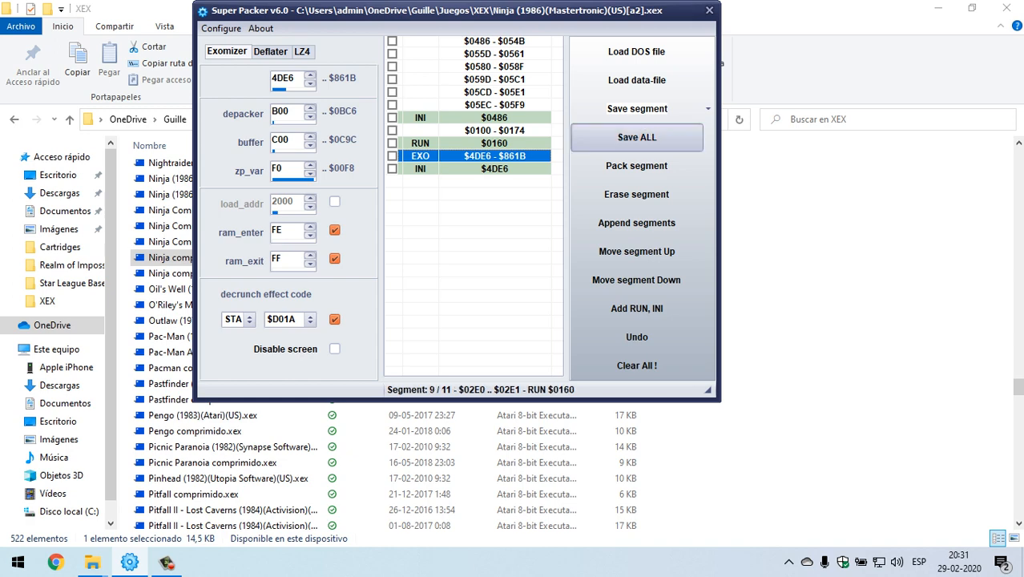
Save all segments in the XEX folder as Ninja comprimido ($700) vprueba.xex
{"action": "left_click", "coordinate": [637, 137]}
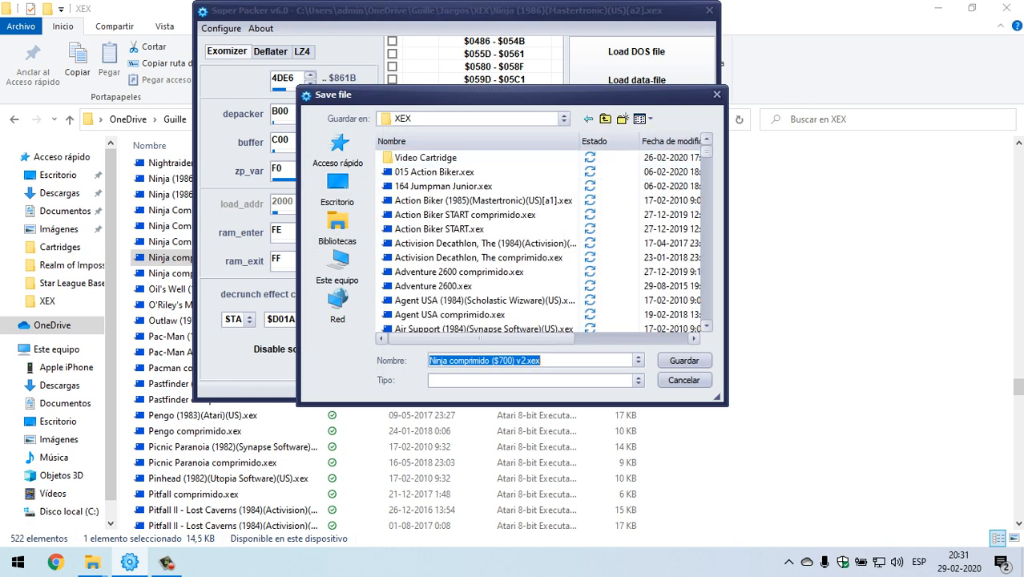
{"action": "left_click", "coordinate": [538, 361]}
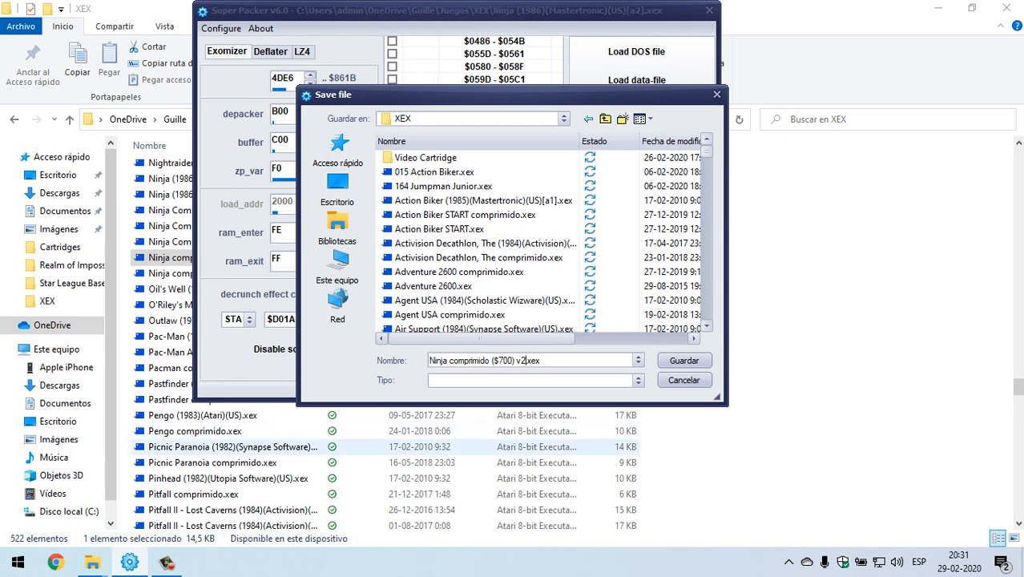
{"action": "key", "text": "BackSpace"}
{"action": "type", "text": "prueba"}
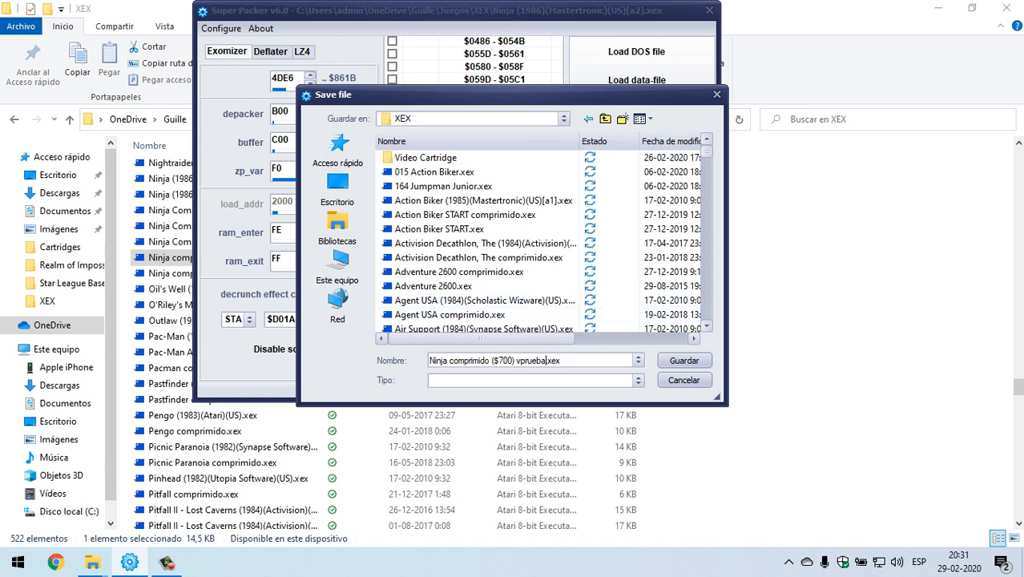
{"action": "key", "text": "Return"}
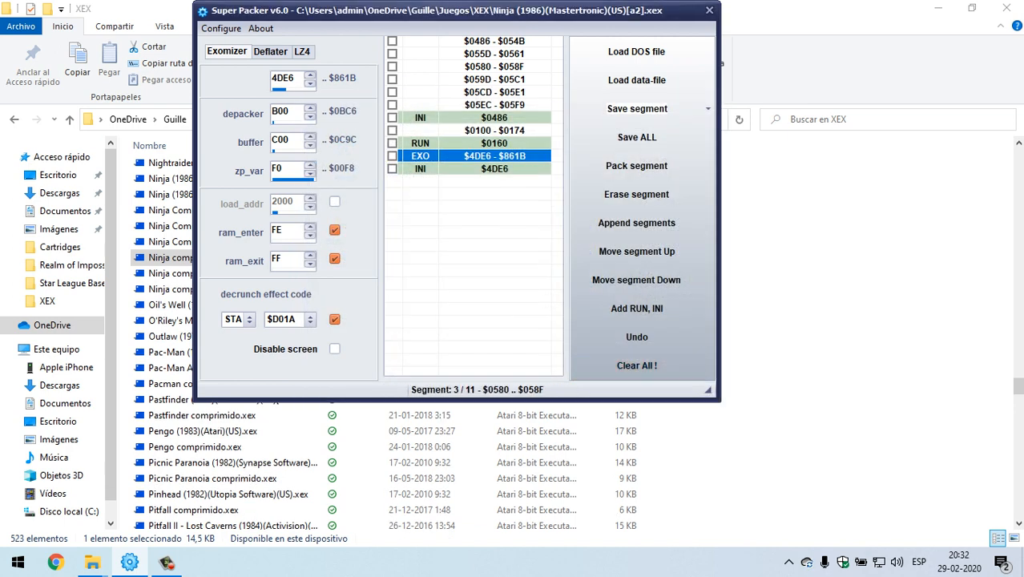
Switch to File Explorer and locate Ninja comprimido ($700) vprueba.xex in the XEX folder to check its size
{"action": "key", "text": "alt+Tab"}
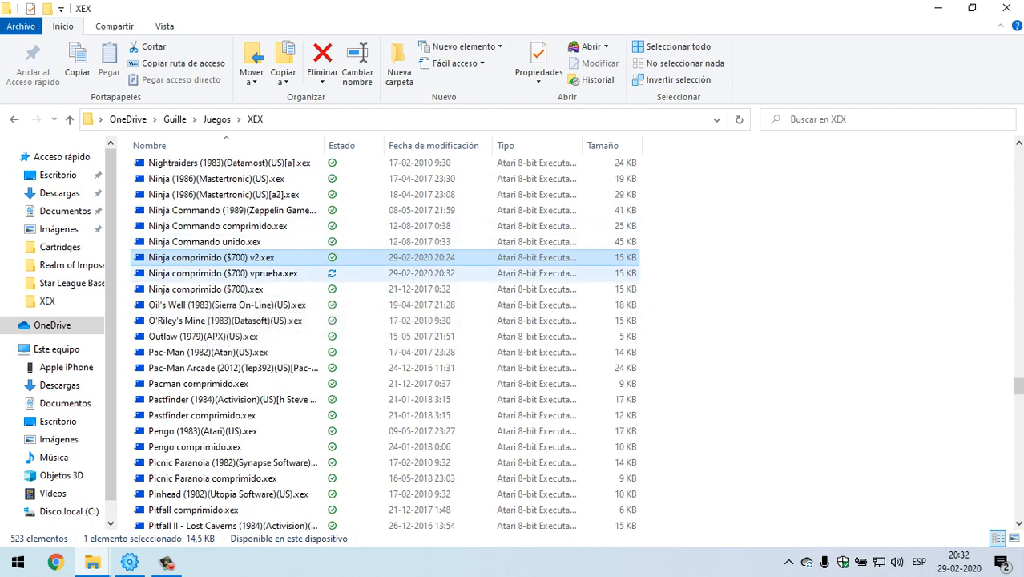
{"action": "scroll", "coordinate": [241, 347], "scroll_direction": "down", "scroll_amount": 1}
{"action": "scroll", "coordinate": [240, 347], "scroll_direction": "down", "scroll_amount": 20}
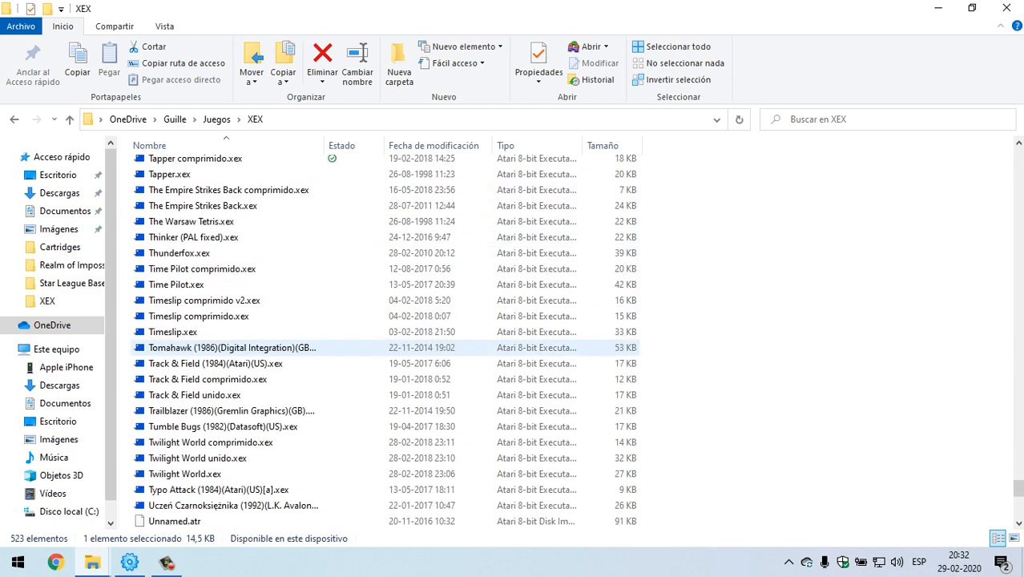
{"action": "scroll", "coordinate": [241, 347], "scroll_direction": "up", "scroll_amount": 20}
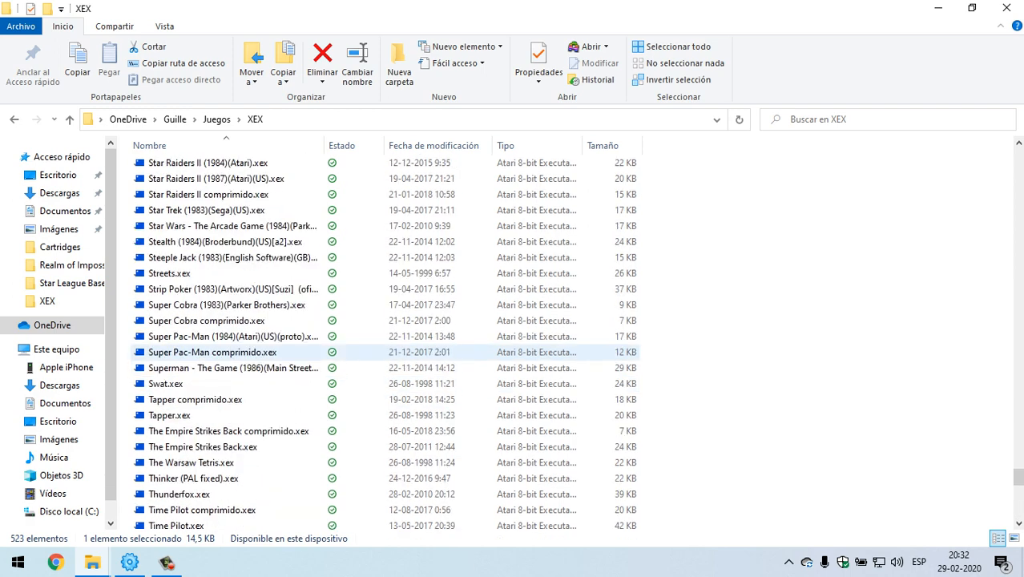
{"action": "scroll", "coordinate": [240, 351], "scroll_direction": "up", "scroll_amount": 20}
{"action": "left_click", "coordinate": [232, 206]}
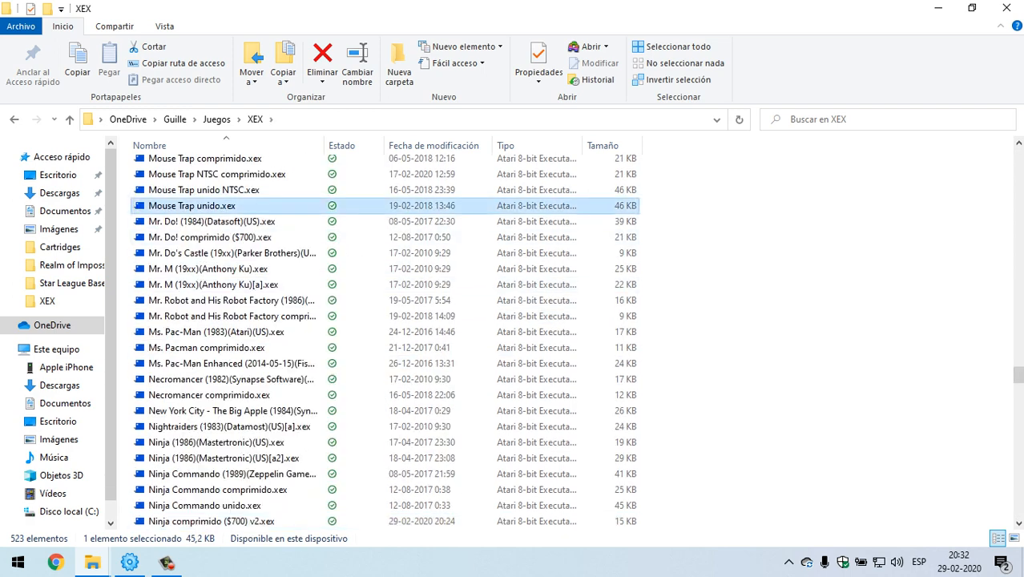
{"action": "type", "text": "ni"}
{"action": "key", "text": "Down"}
{"action": "key", "text": "Down"}
{"action": "key", "text": "Down"}
{"action": "key", "text": "Down"}
{"action": "key", "text": "Down"}
{"action": "key", "text": "Down"}
{"action": "key", "text": "Down"}
{"action": "key", "text": "Down"}
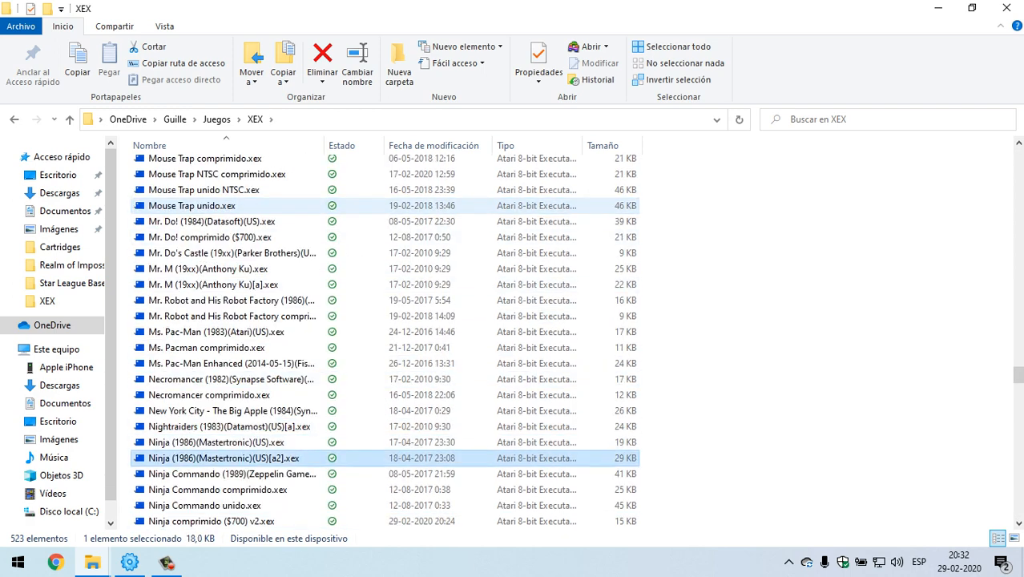
{"action": "key", "text": "Up"}
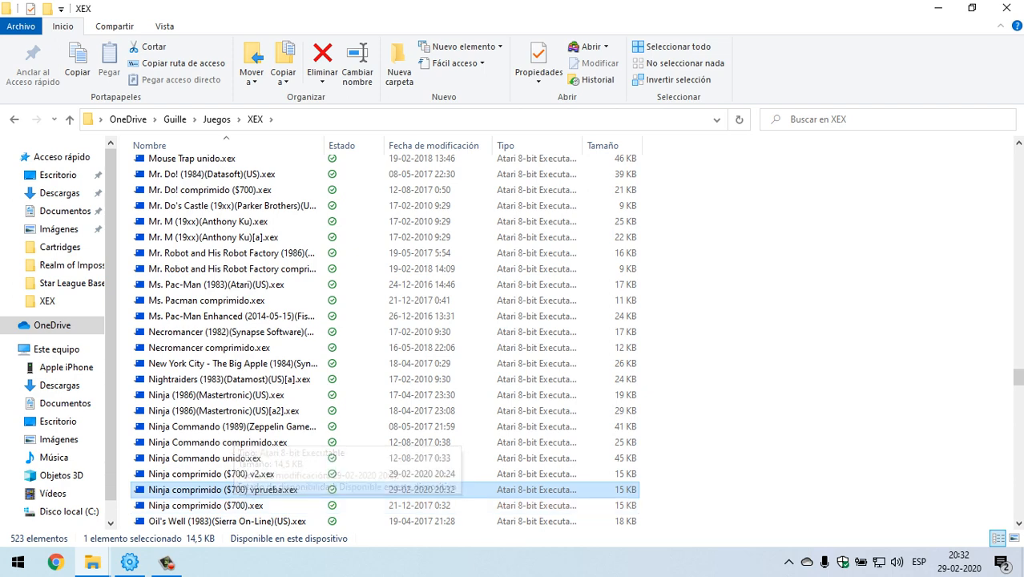
Inspect the $0100 - $0174 segment in Super Packer and return to the vprueba file in File Explorer
{"action": "left_click", "coordinate": [130, 563]}
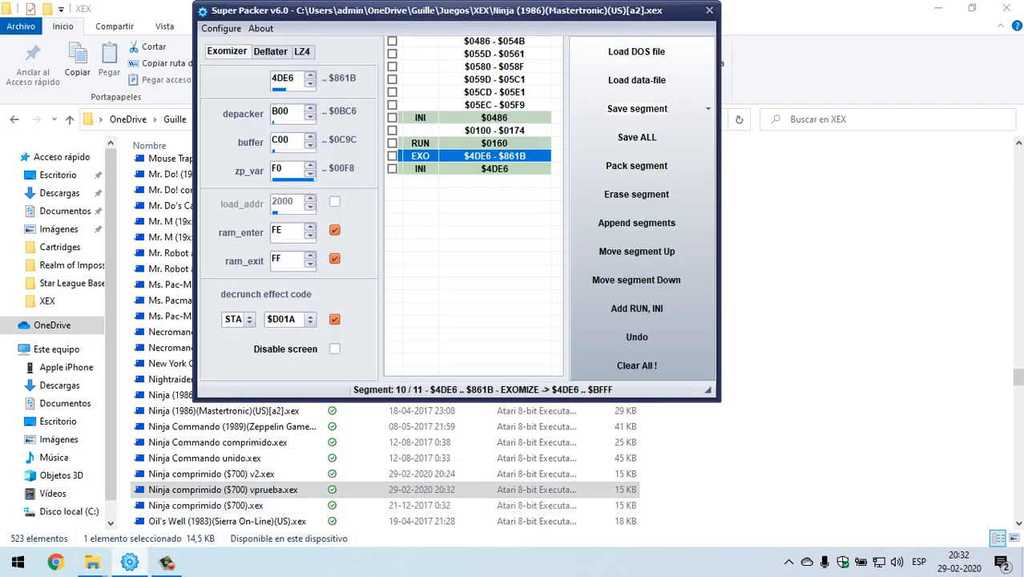
{"action": "left_click", "coordinate": [495, 130]}
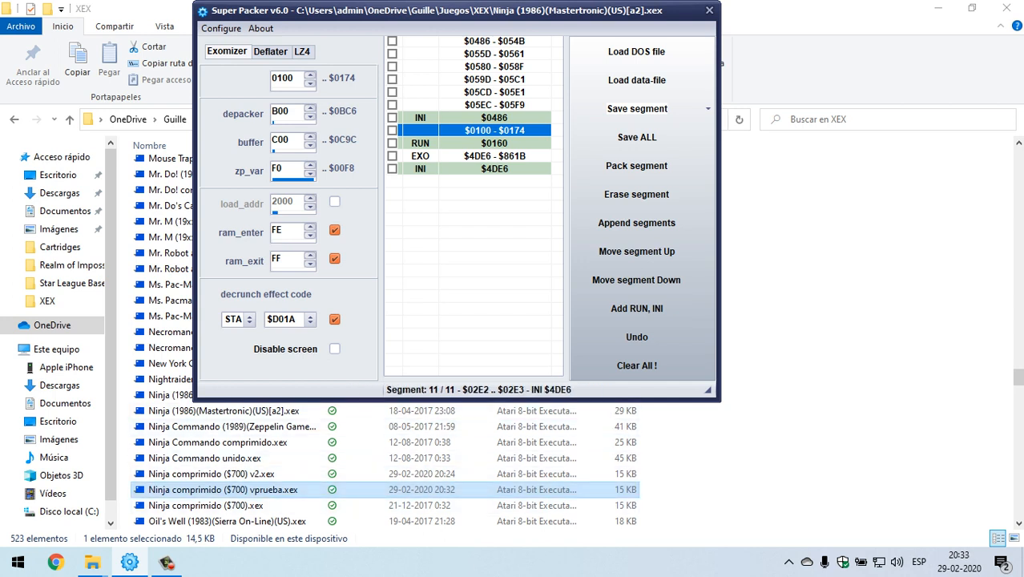
{"action": "left_click", "coordinate": [223, 489]}
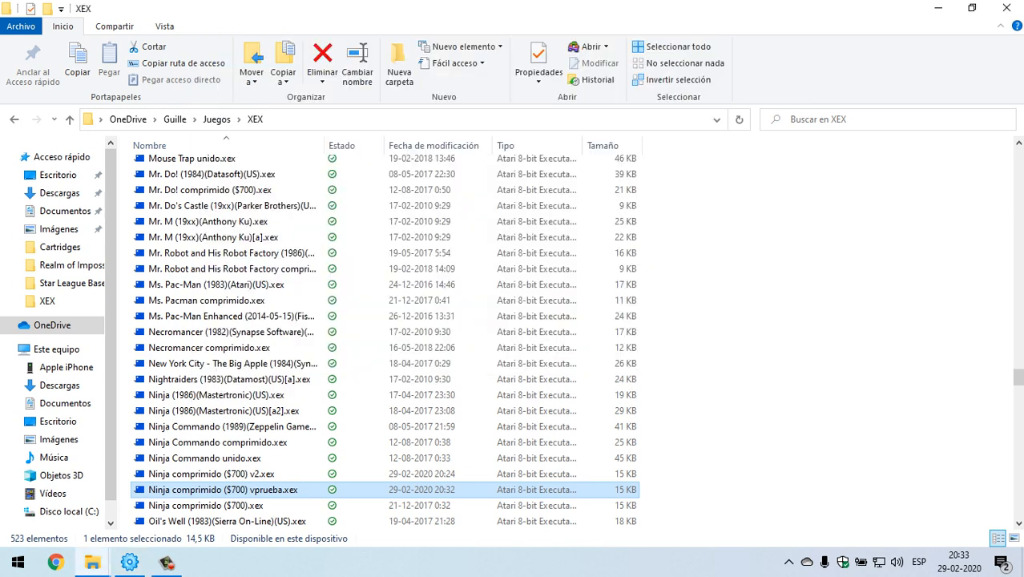
Switch to Super Packer to inspect the RUN $0160 entry and the $0100 - $0174 segment, and return to File Explorer
{"action": "left_click", "coordinate": [130, 563]}
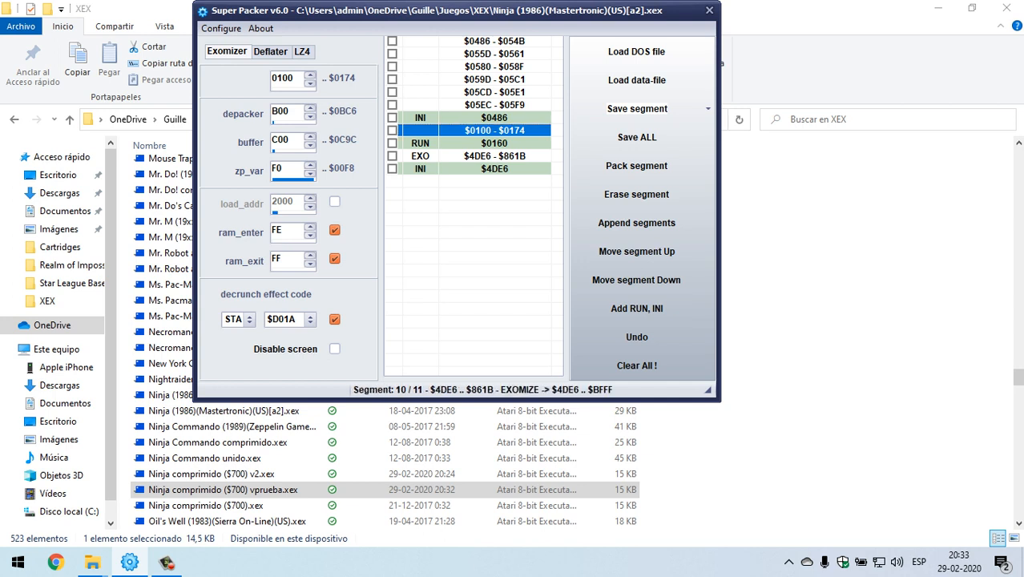
{"action": "left_click", "coordinate": [494, 143]}
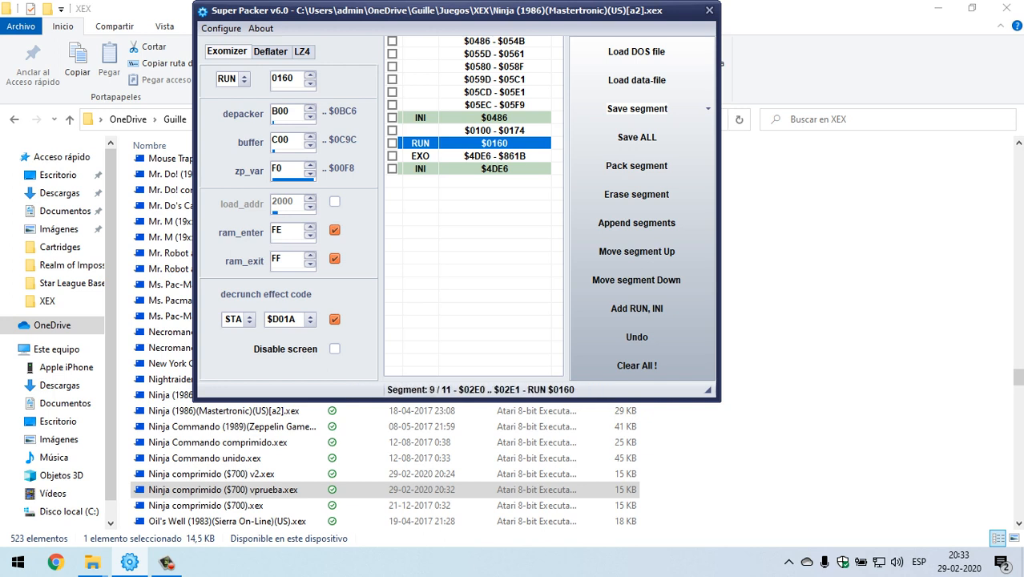
{"action": "left_click", "coordinate": [495, 130]}
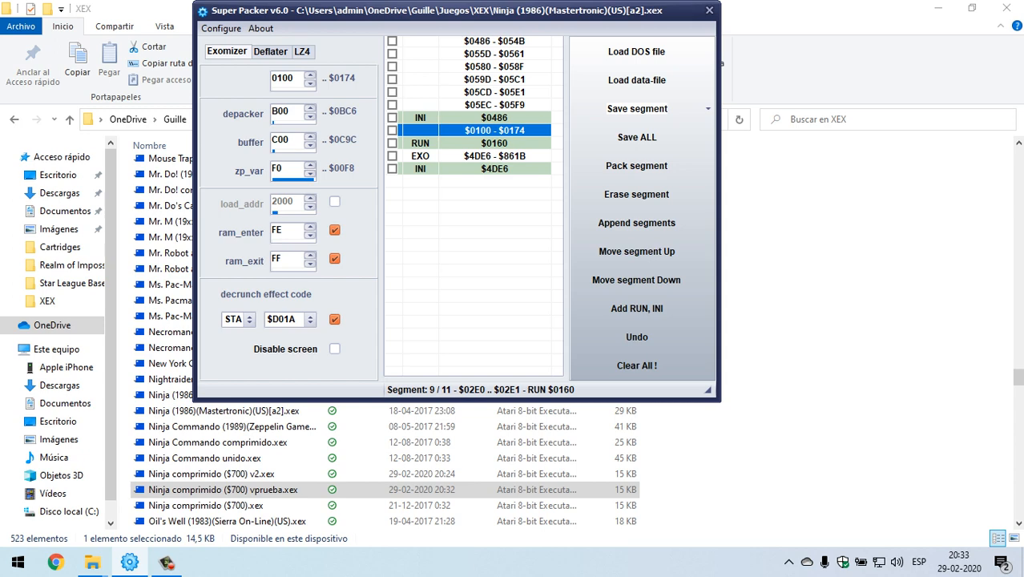
{"action": "left_click", "coordinate": [469, 489]}
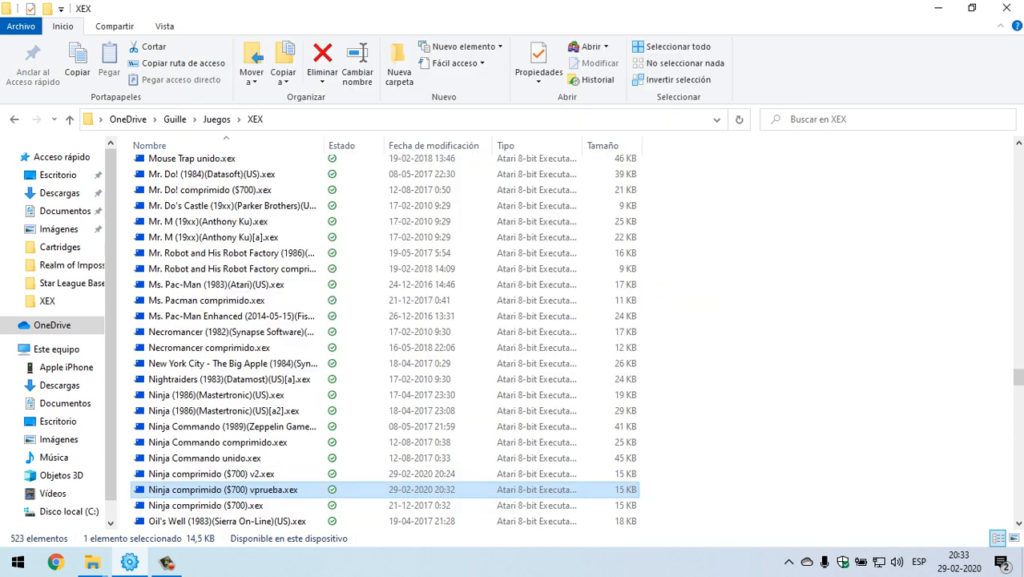
{"action": "left_click", "coordinate": [167, 563]}
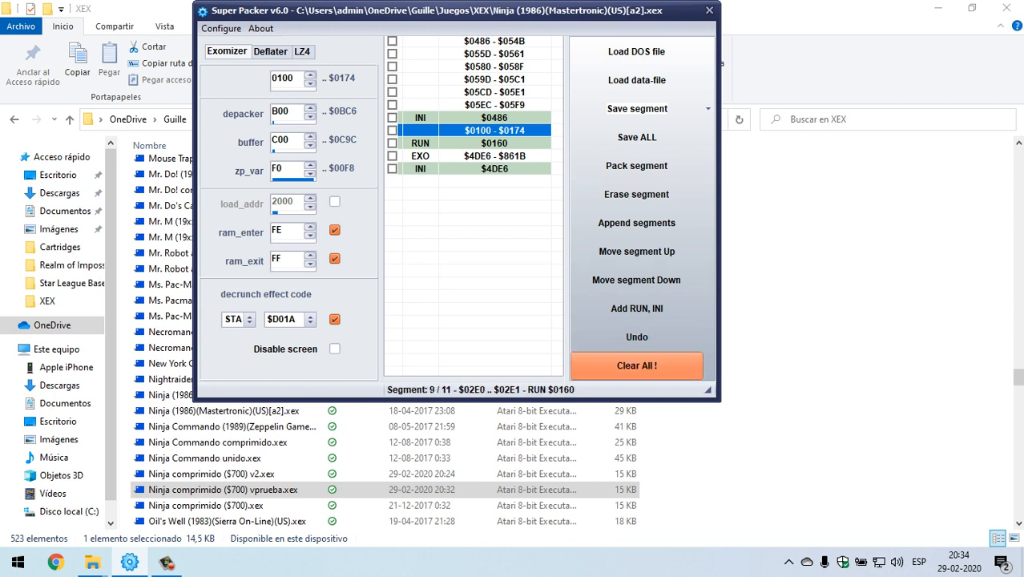
{"action": "left_click", "coordinate": [680, 453]}
Run Ninja comprimido ($700) vprueba.xex in the Altirra emulator to test it, and exit the emulator
{"action": "left_click", "coordinate": [240, 489]}
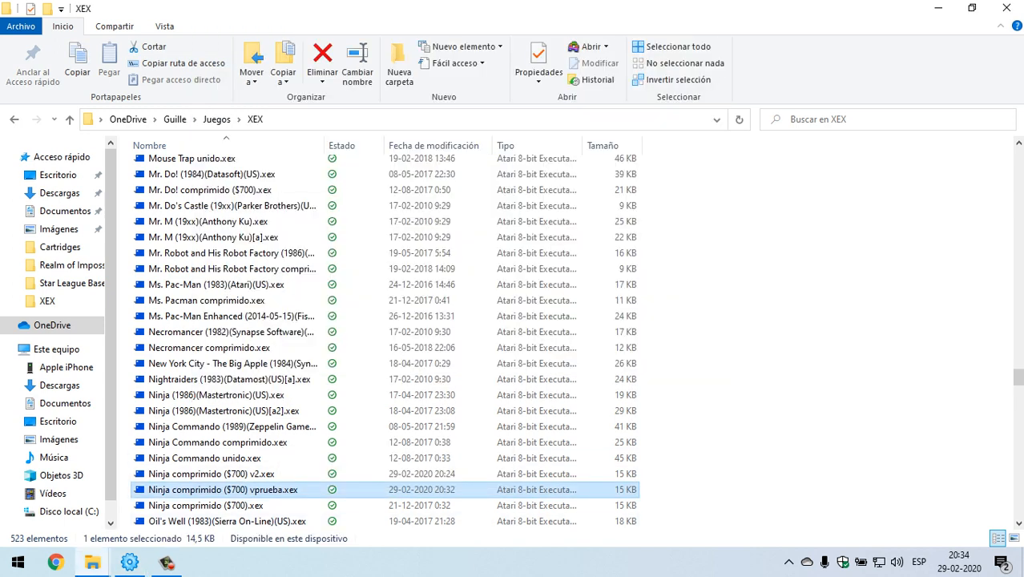
{"action": "double_click", "coordinate": [222, 489]}
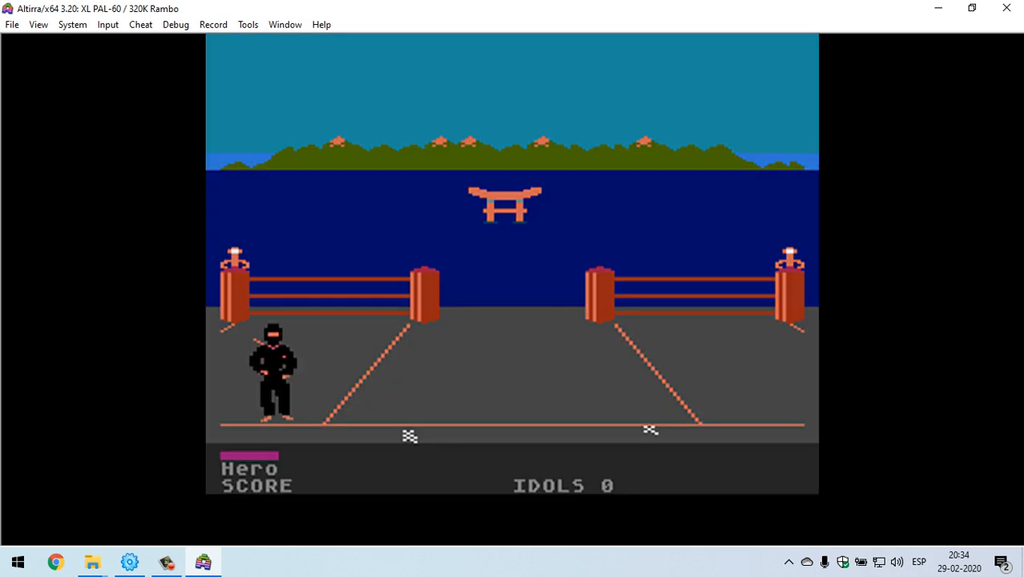
{"action": "left_click", "coordinate": [1006, 8]}
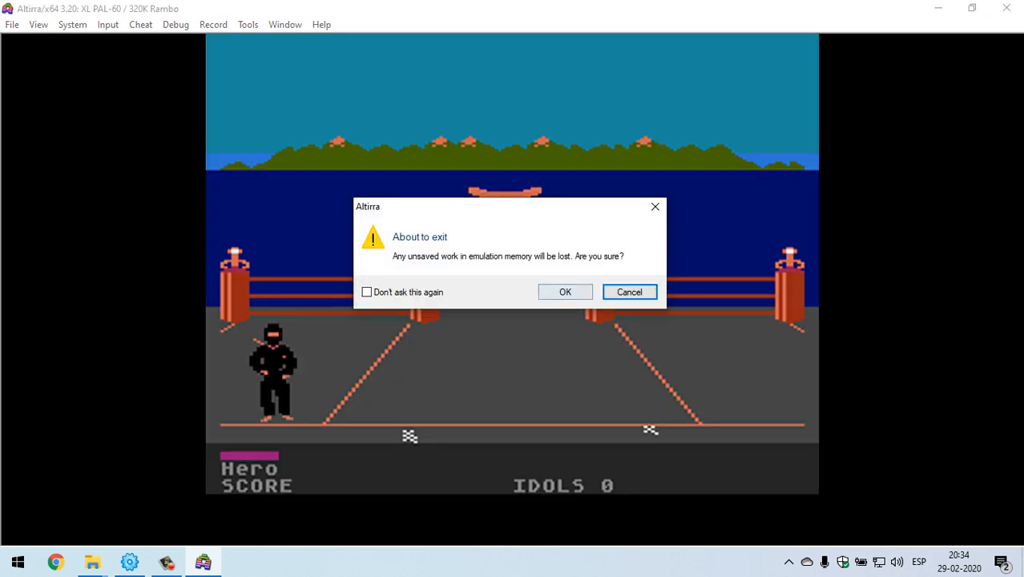
{"action": "left_click", "coordinate": [563, 290]}
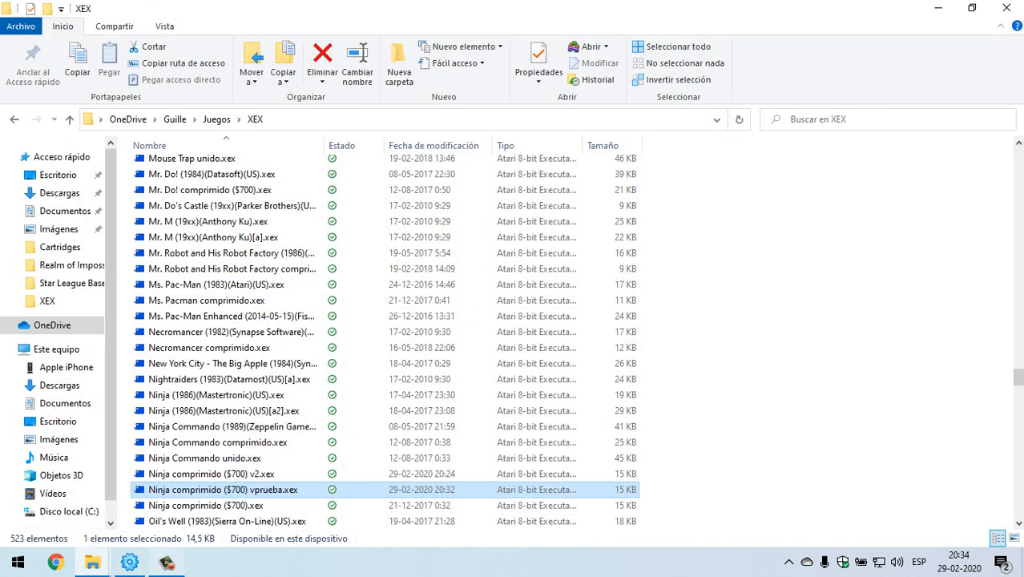
{"action": "left_click", "coordinate": [166, 563]}
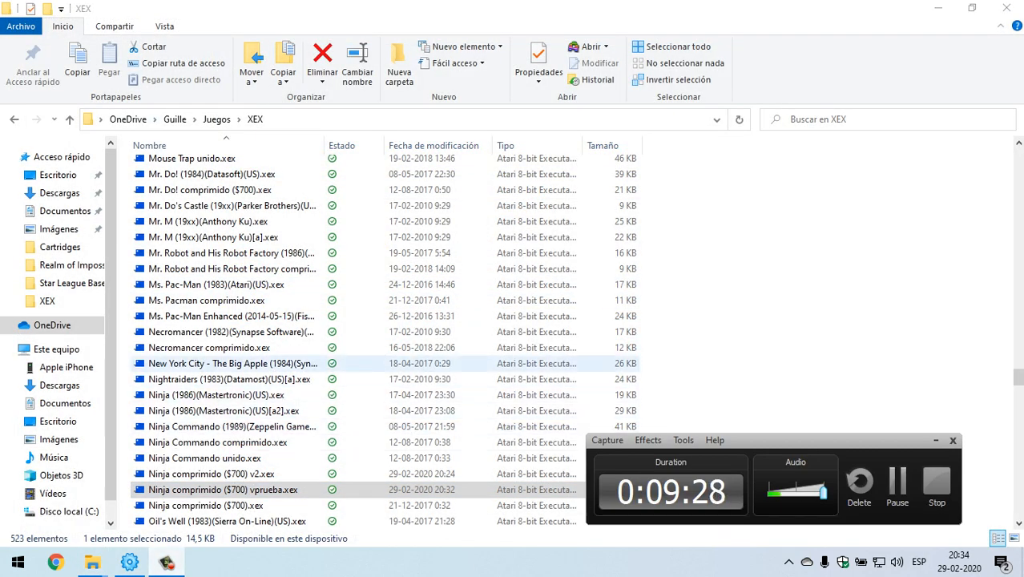